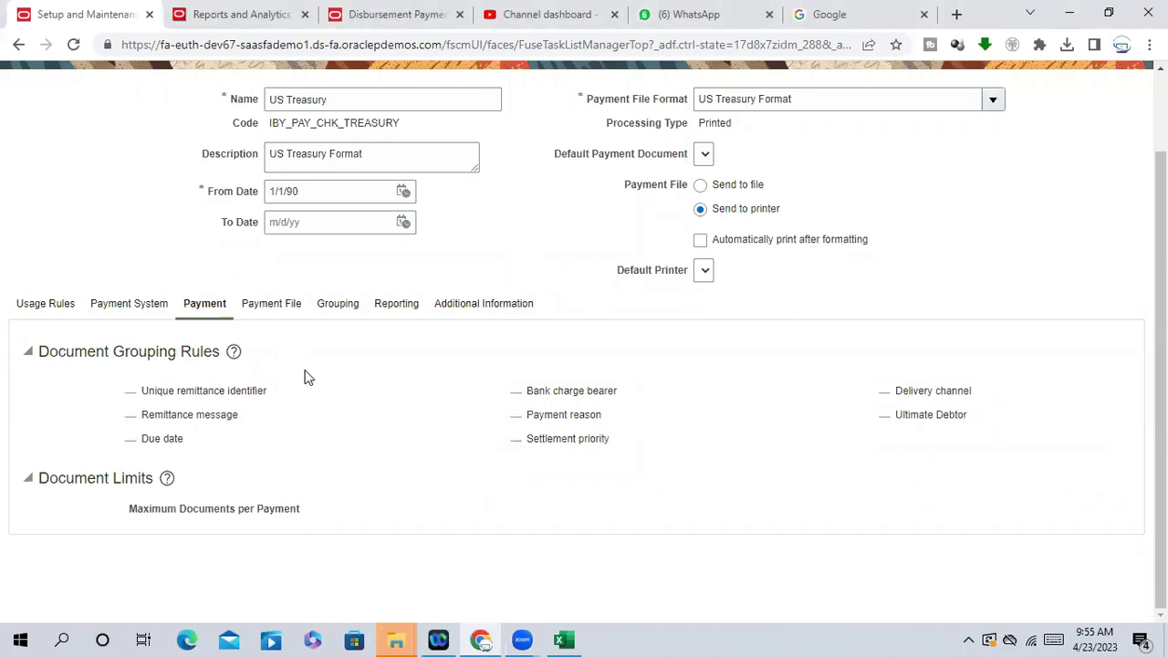
Step: Examine the US Treasury profile's payment file settings, including the payment grouping rules, limits, sorting and bank instructions
click(289, 306)
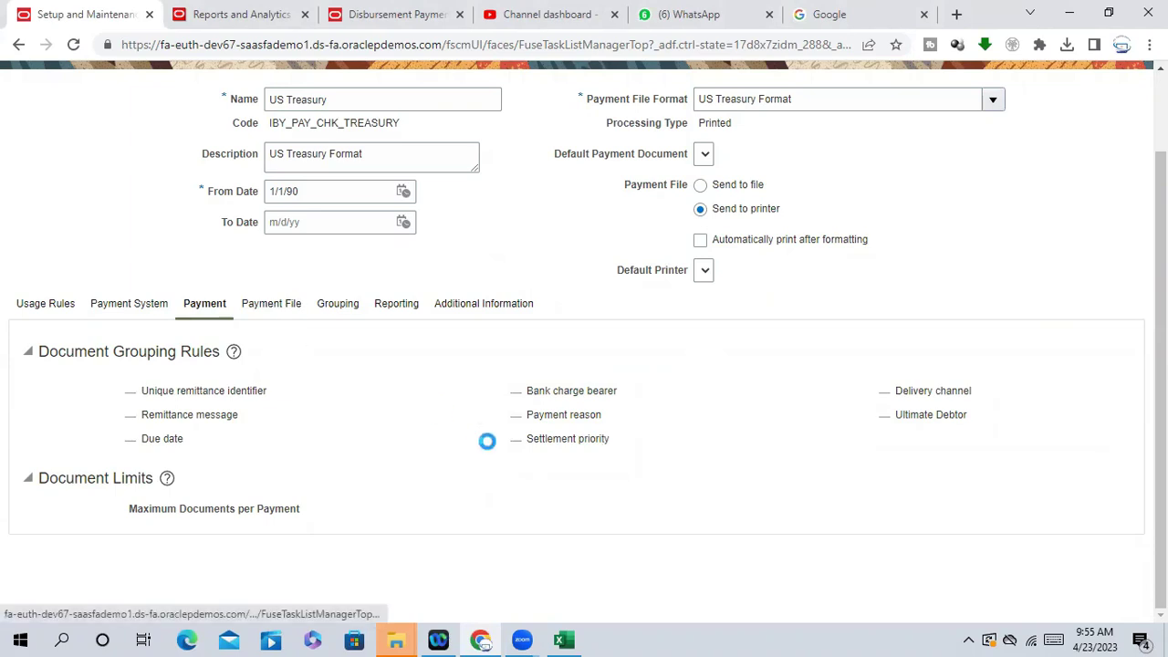
scroll(483, 431, down, 4)
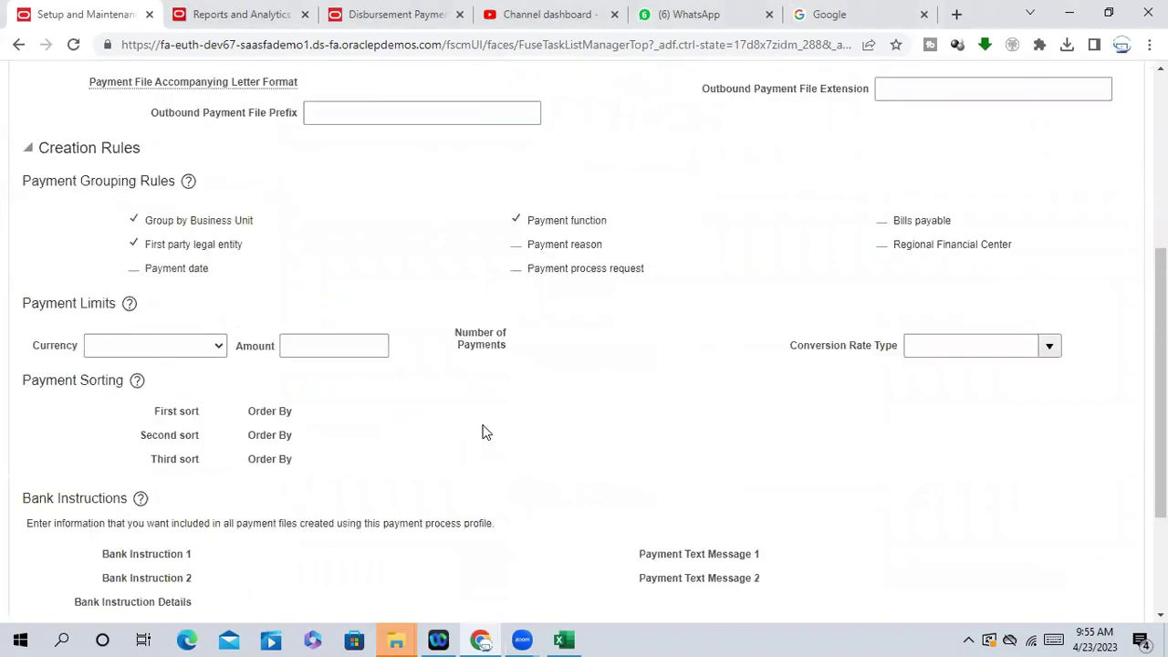
scroll(483, 430, up, 5)
scroll(226, 393, down, 2)
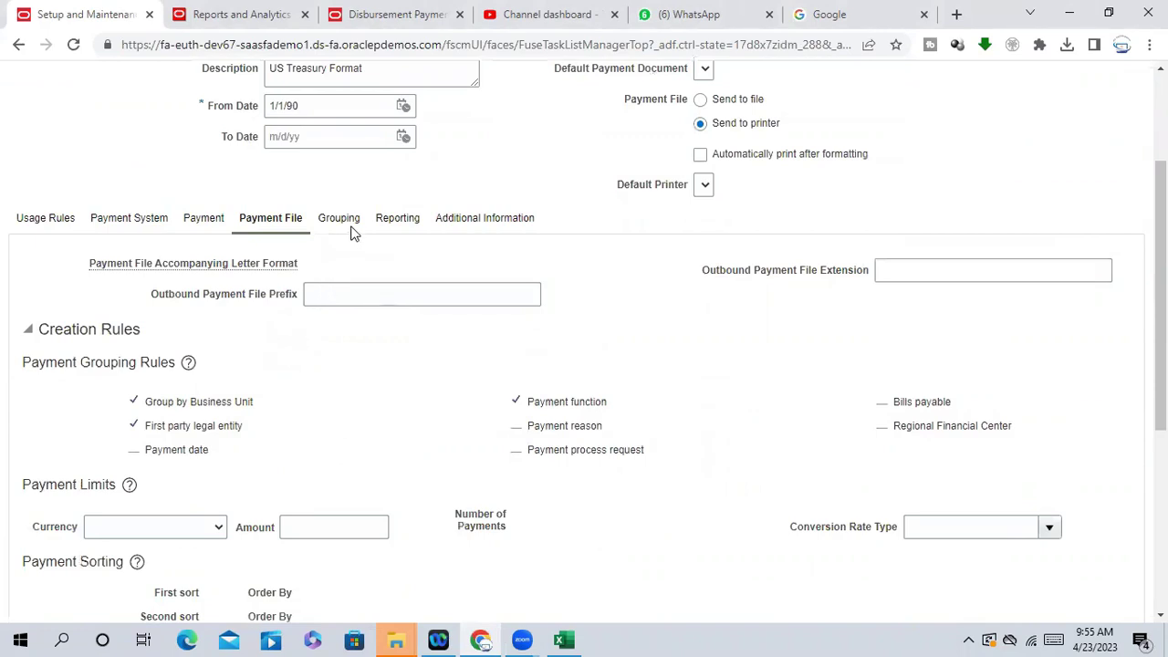
Step: In the profile's reporting settings, set the Payment File Register format to Payment File Register Format with Document Detail
click(396, 221)
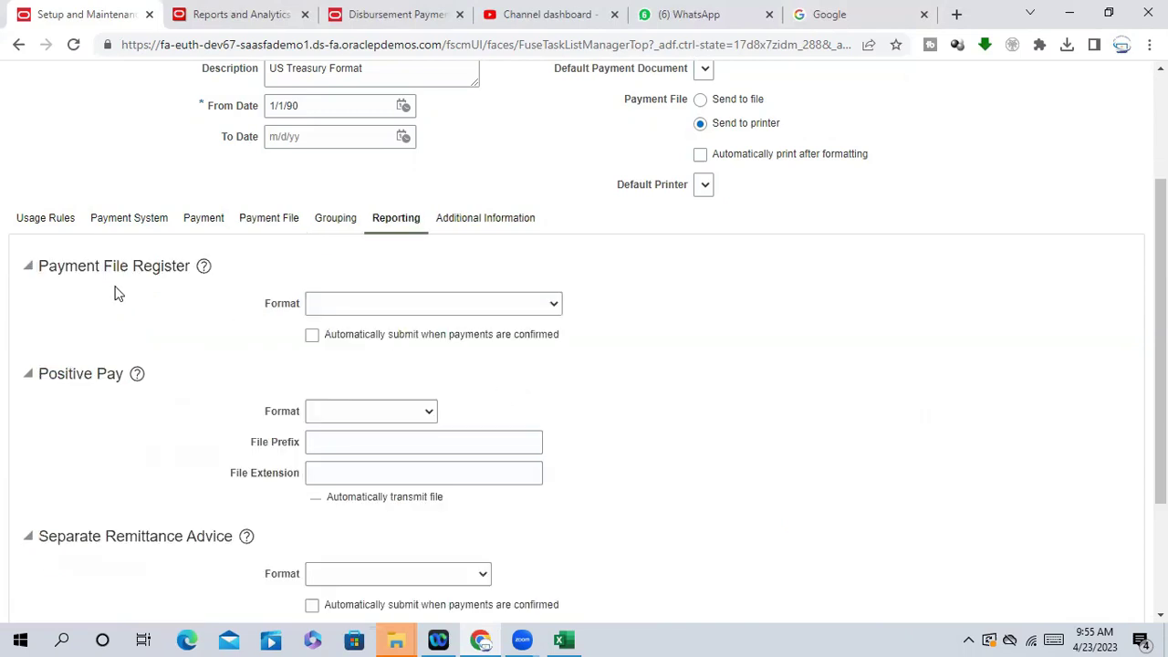
click(349, 310)
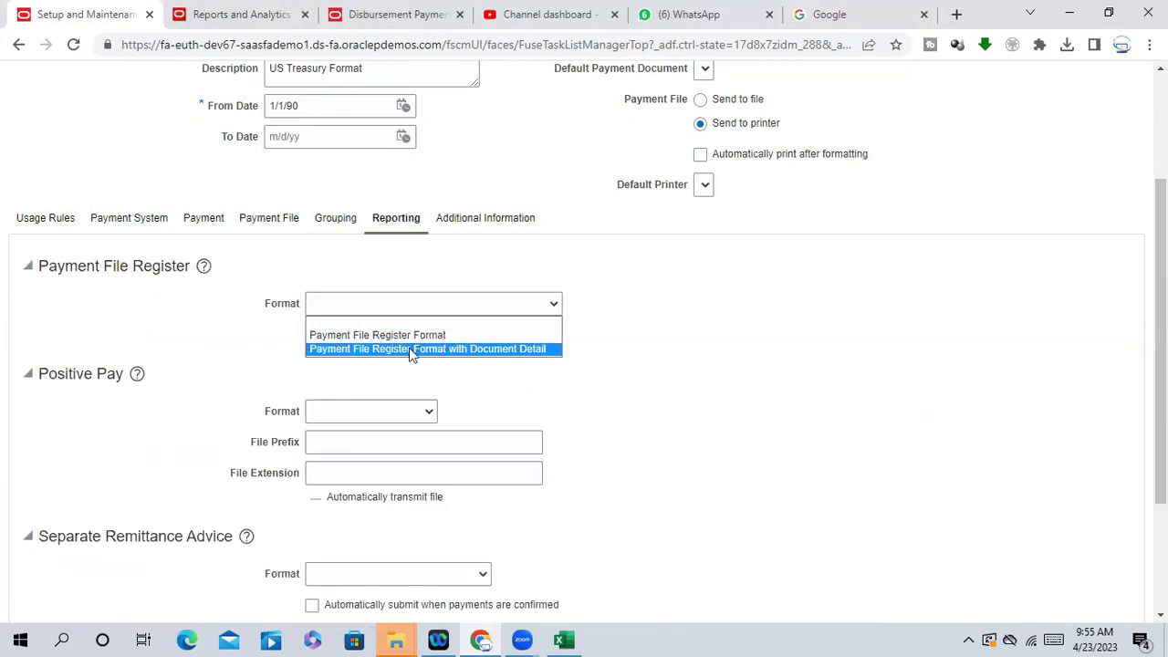
click(467, 354)
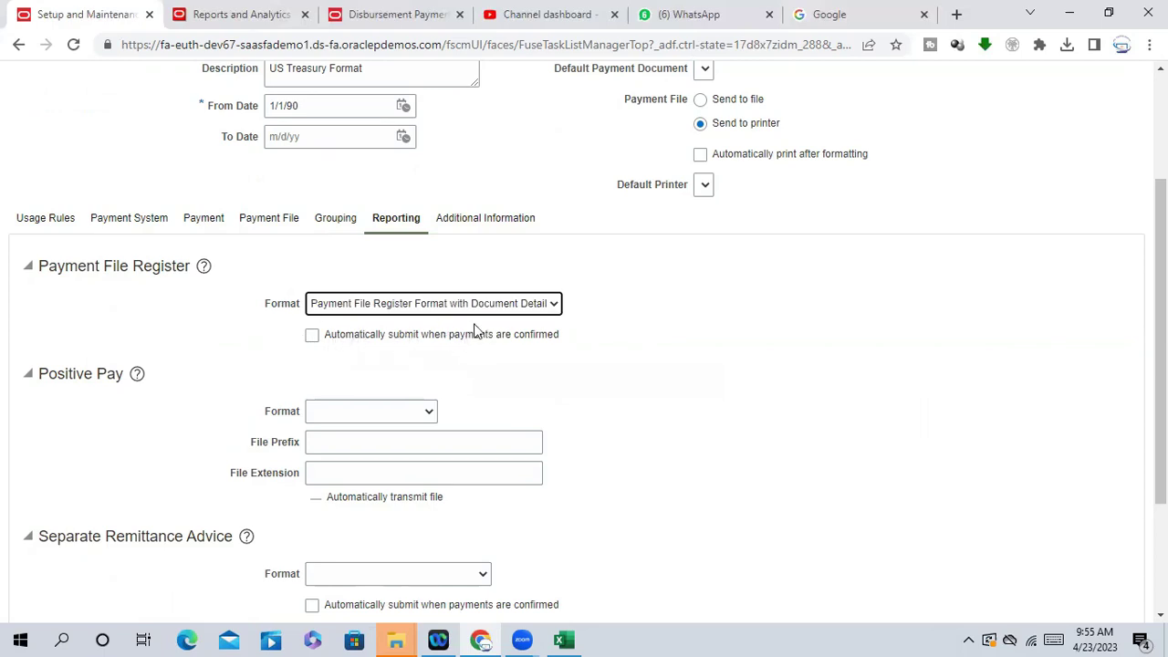
click(639, 158)
drag(498, 380, 167, 307)
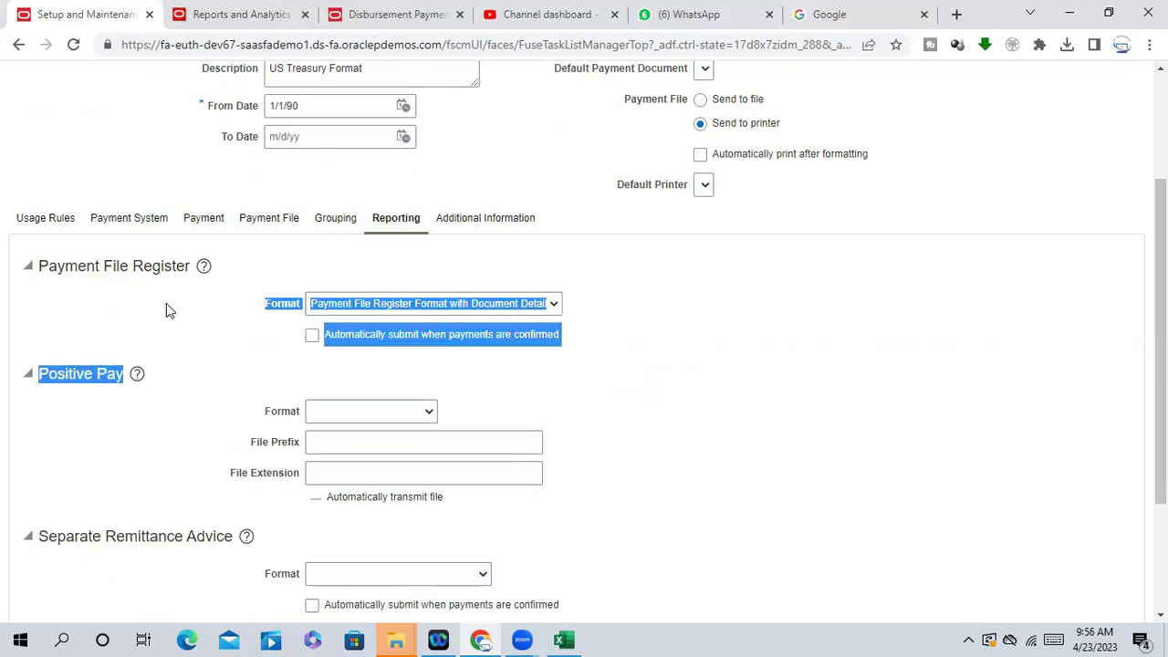
click(773, 373)
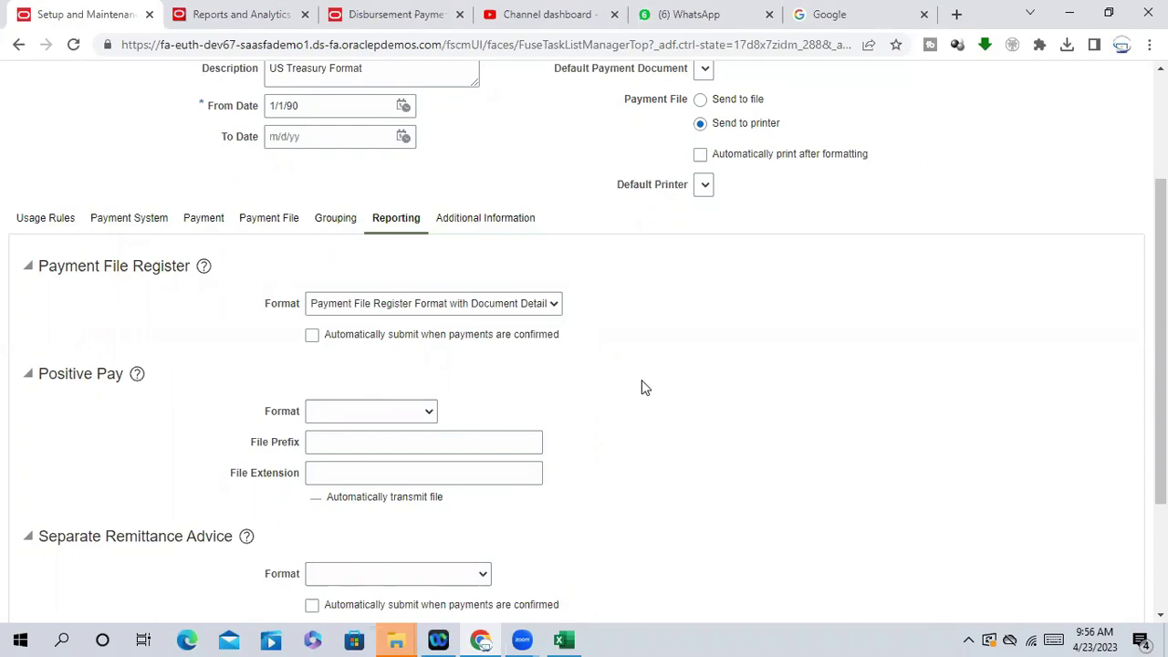
click(312, 339)
click(312, 339)
Step: Check which formats are available for Positive Pay in the reporting settings
scroll(274, 391, down, 2)
scroll(217, 383, up, 3)
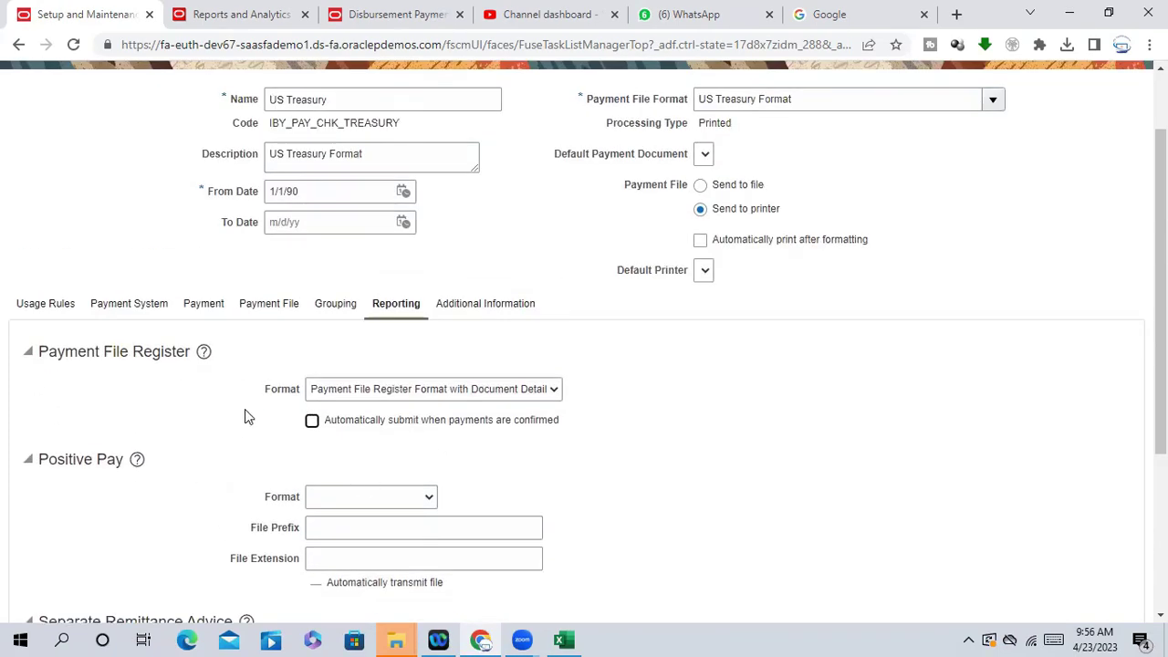
scroll(244, 417, down, 1)
click(342, 503)
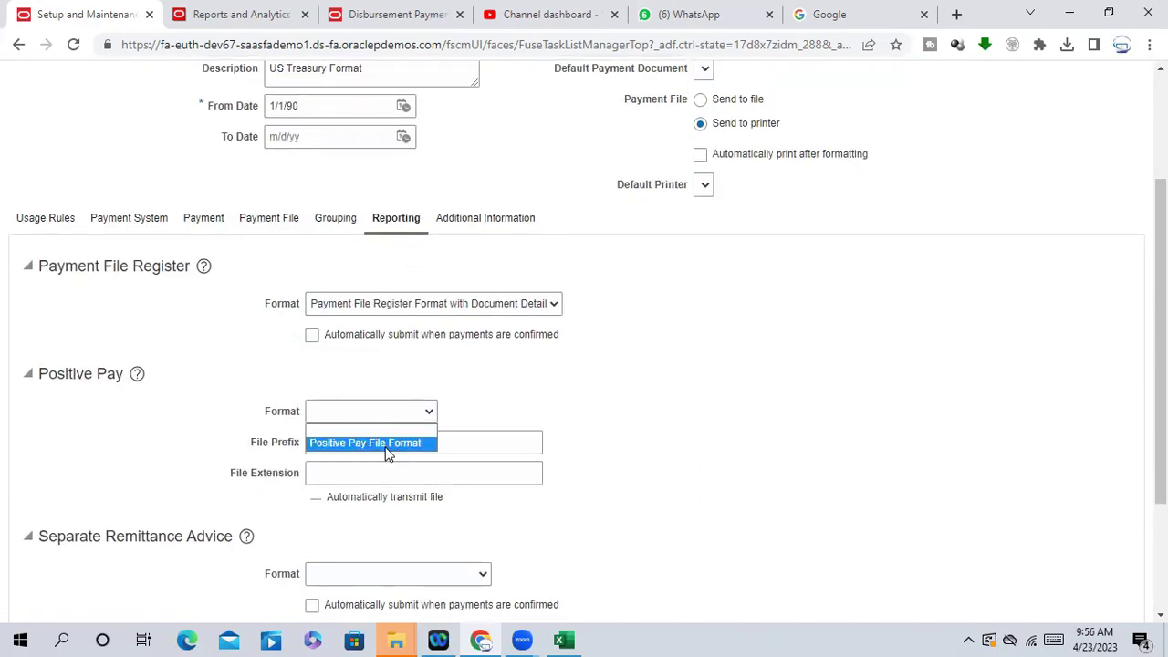
click(683, 382)
Step: Set the Separate Remittance Advice format to Separate Remittance Advice Format and enable automatic submission when payments are confirmed
scroll(684, 381, down, 2)
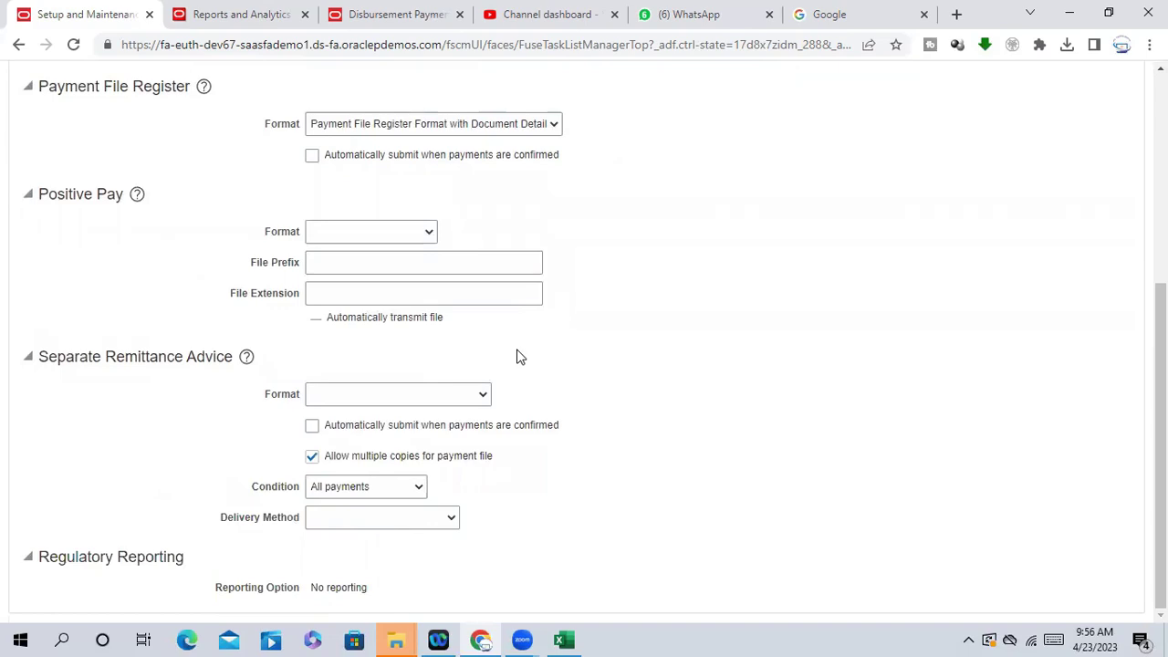
click(395, 395)
click(404, 426)
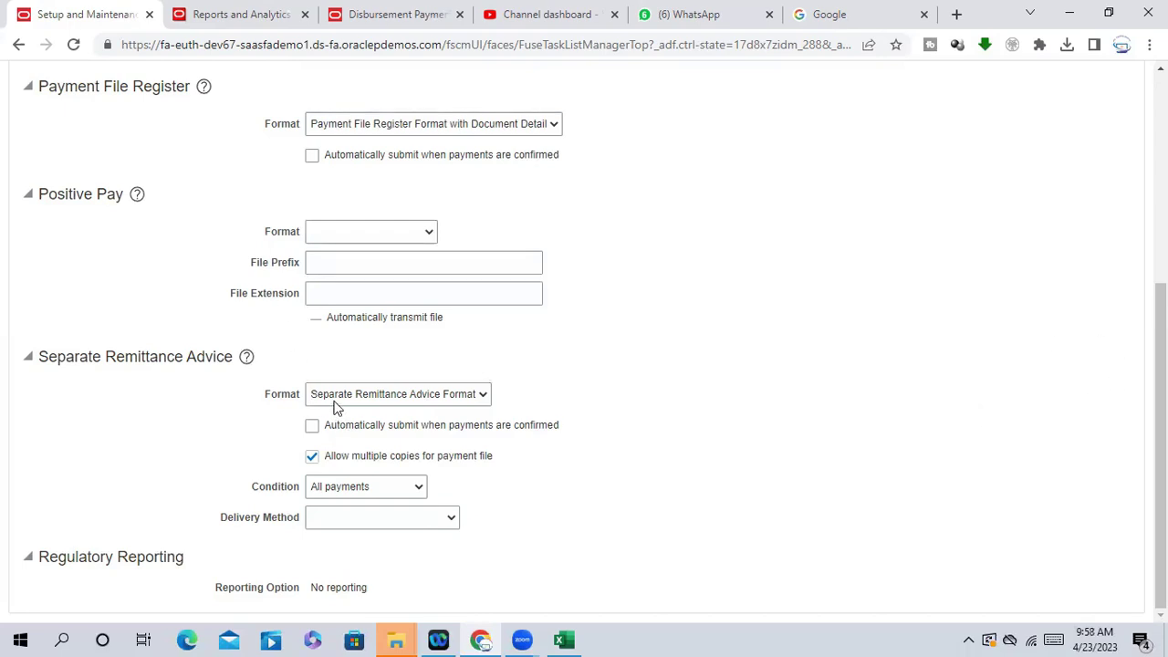
click(373, 394)
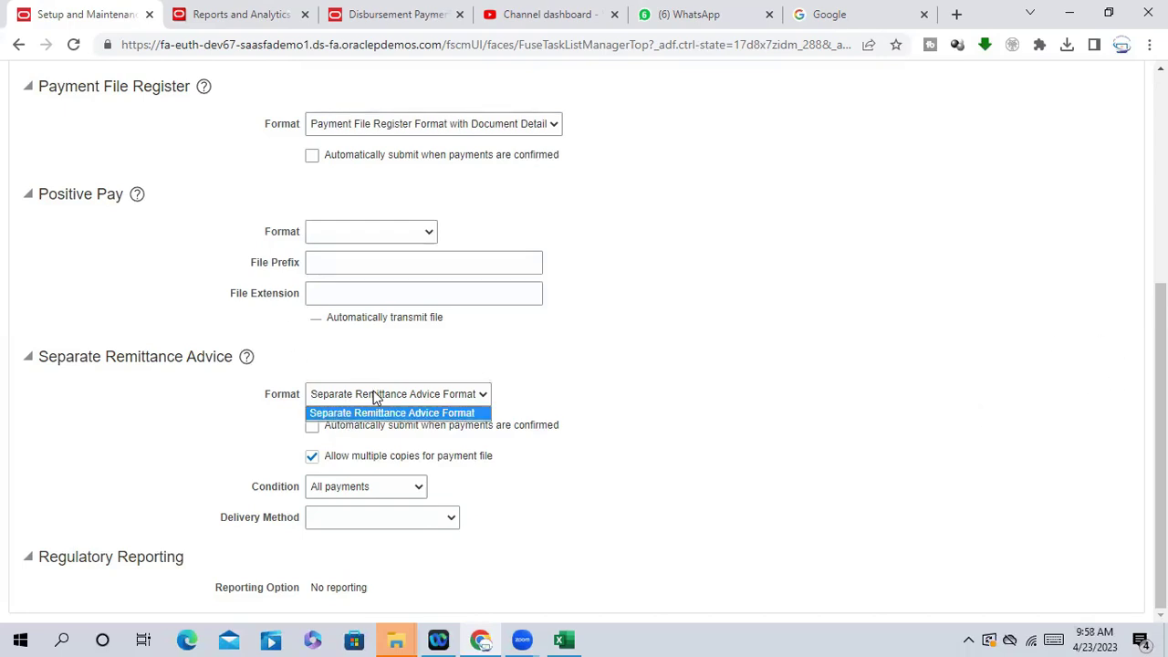
click(633, 407)
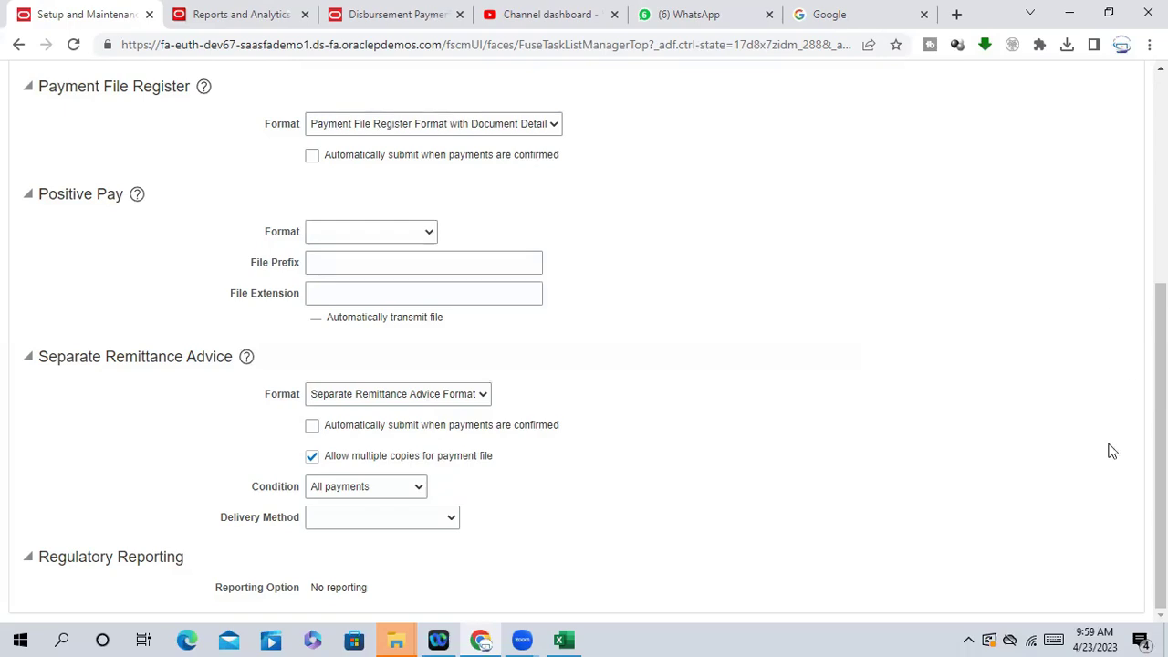
click(463, 401)
click(666, 386)
click(312, 428)
Step: Review the Payment File Register format choices and the Separate Remittance Advice settings of the profile
scroll(387, 323, up, 3)
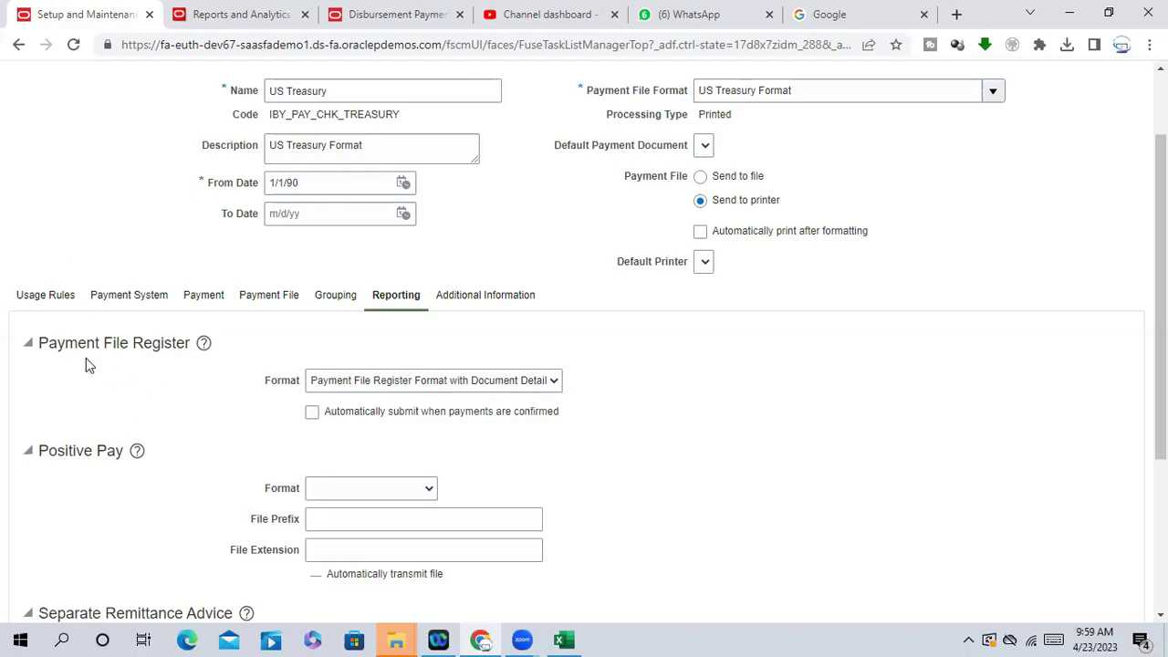
drag(40, 344, 189, 346)
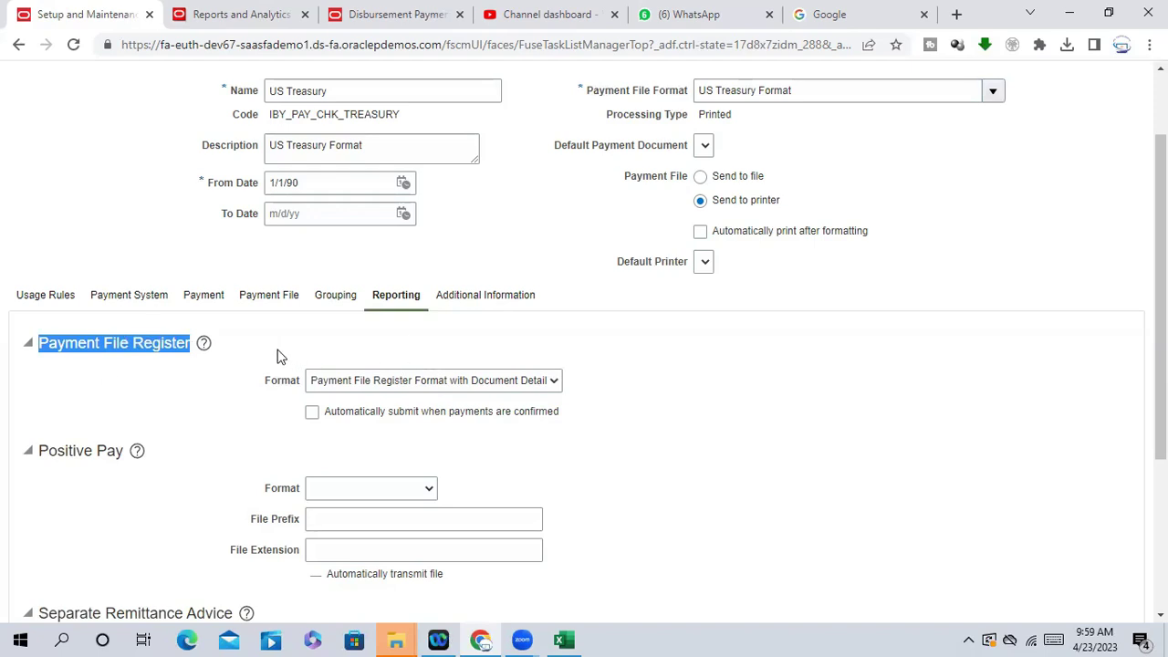
click(460, 385)
click(625, 422)
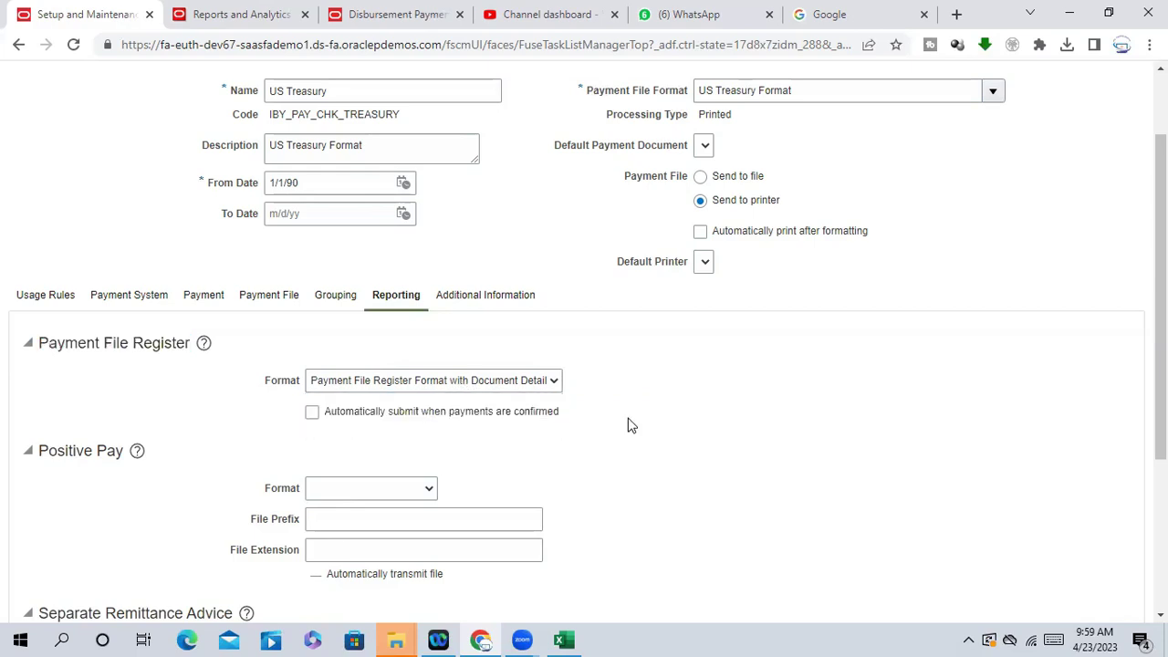
click(438, 386)
click(437, 387)
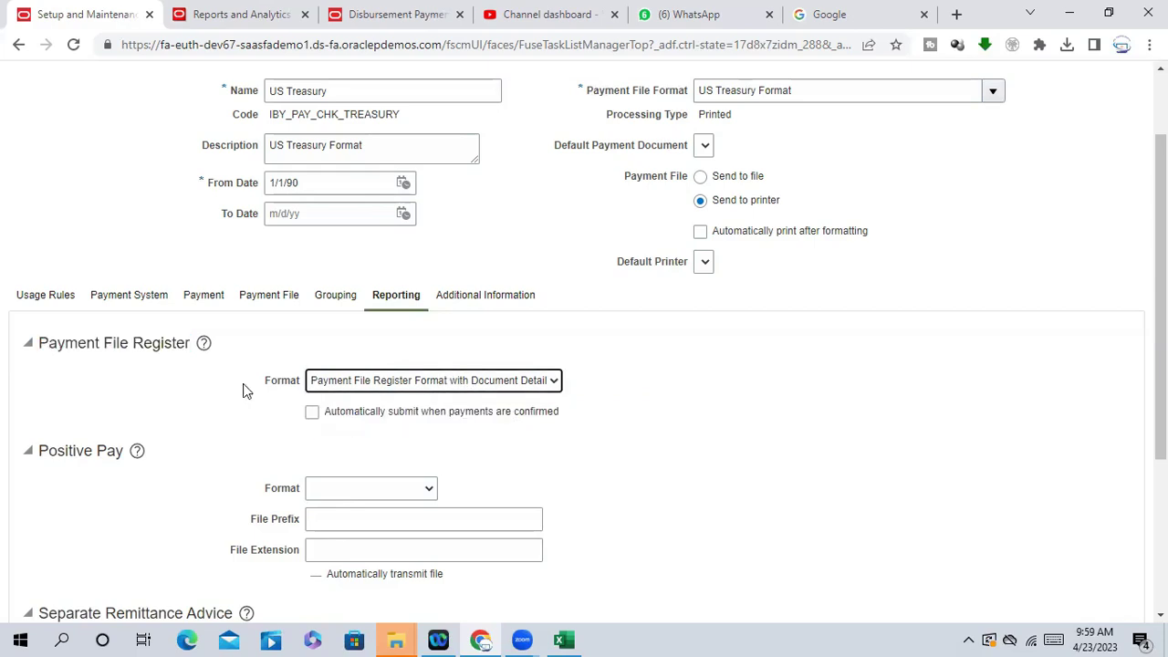
scroll(605, 437, down, 3)
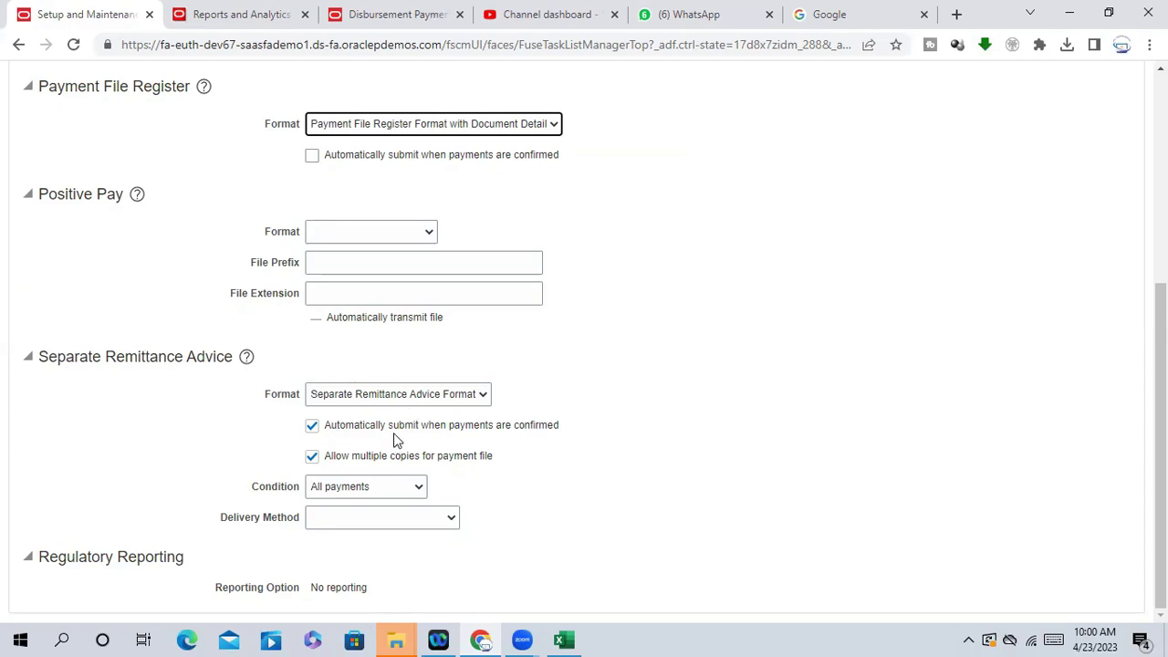
scroll(551, 498, up, 4)
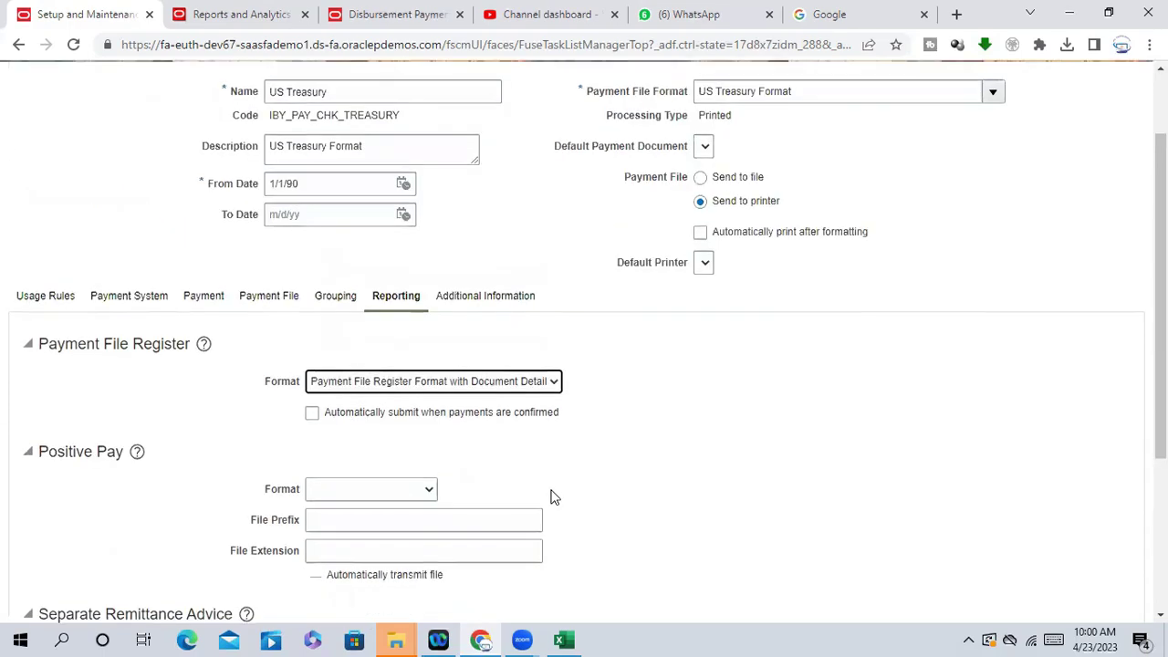
scroll(553, 496, down, 2)
scroll(554, 494, up, 2)
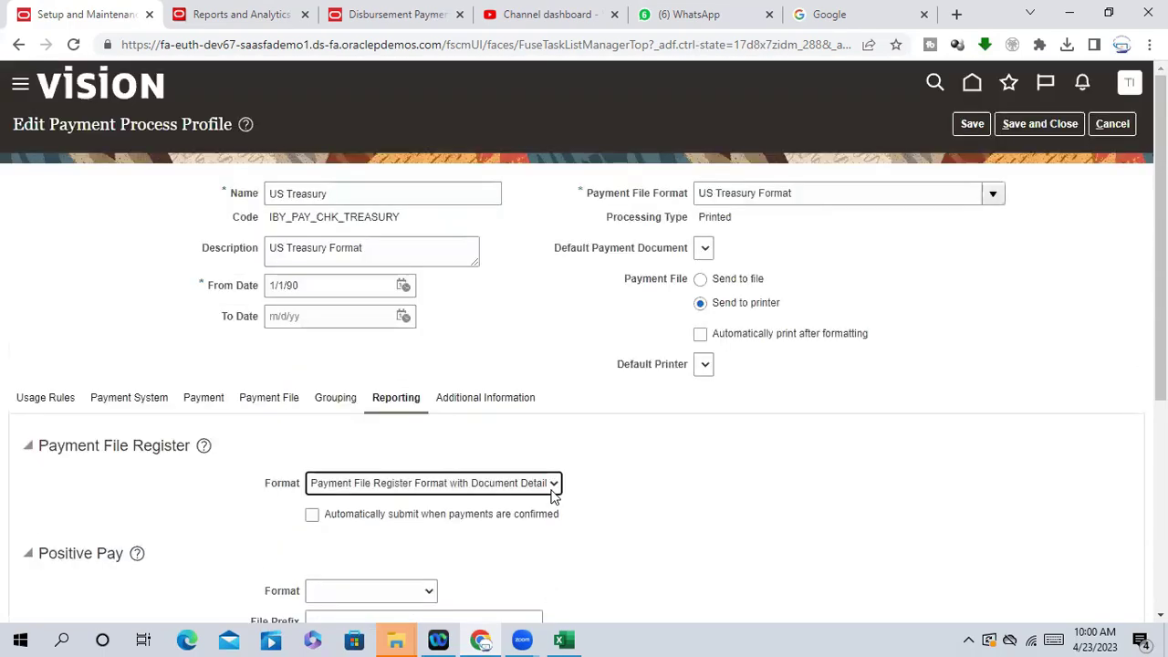
scroll(552, 494, down, 4)
scroll(552, 497, down, 1)
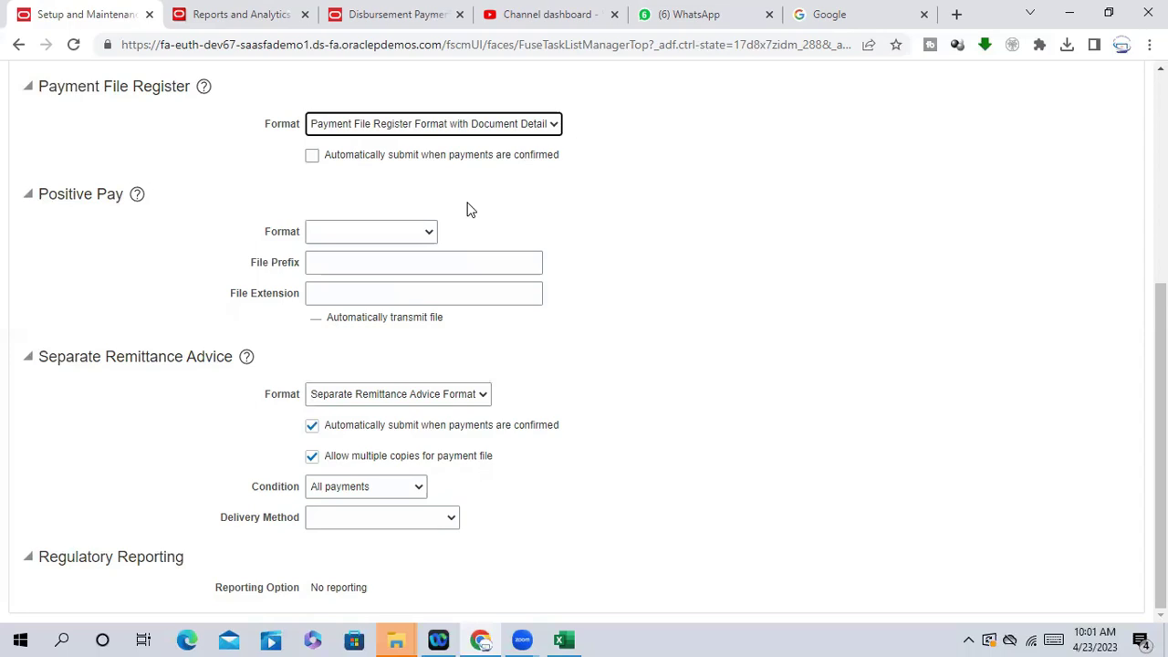
Step: Look at the Positive Pay format options and read the help text for Positive Pay
click(354, 234)
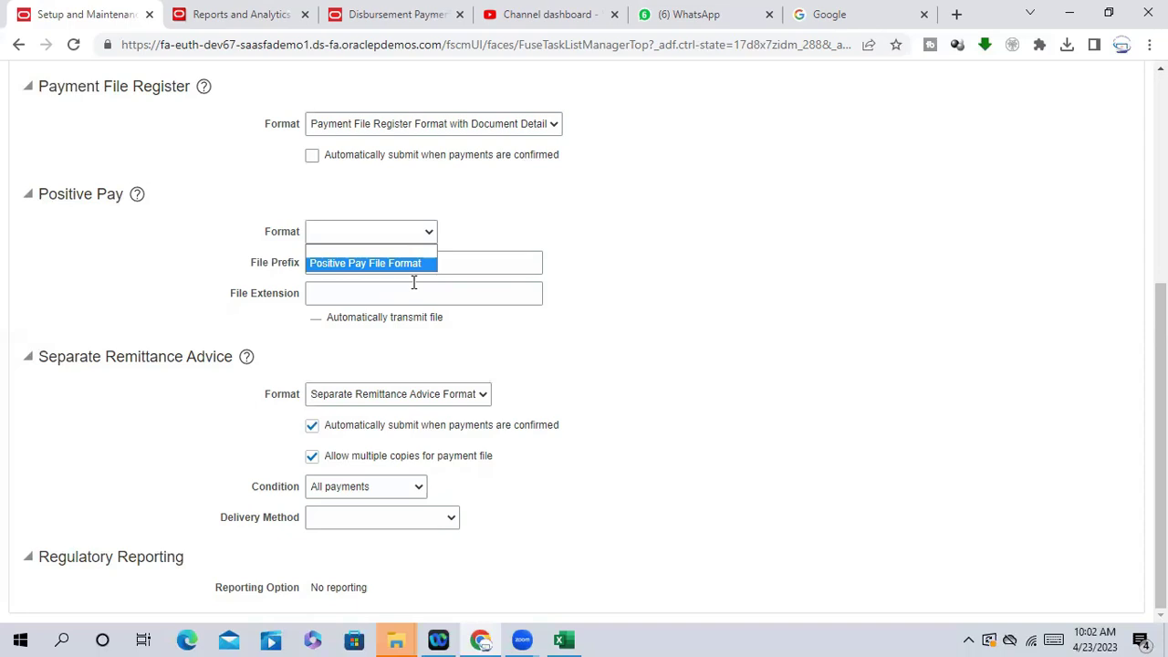
click(838, 302)
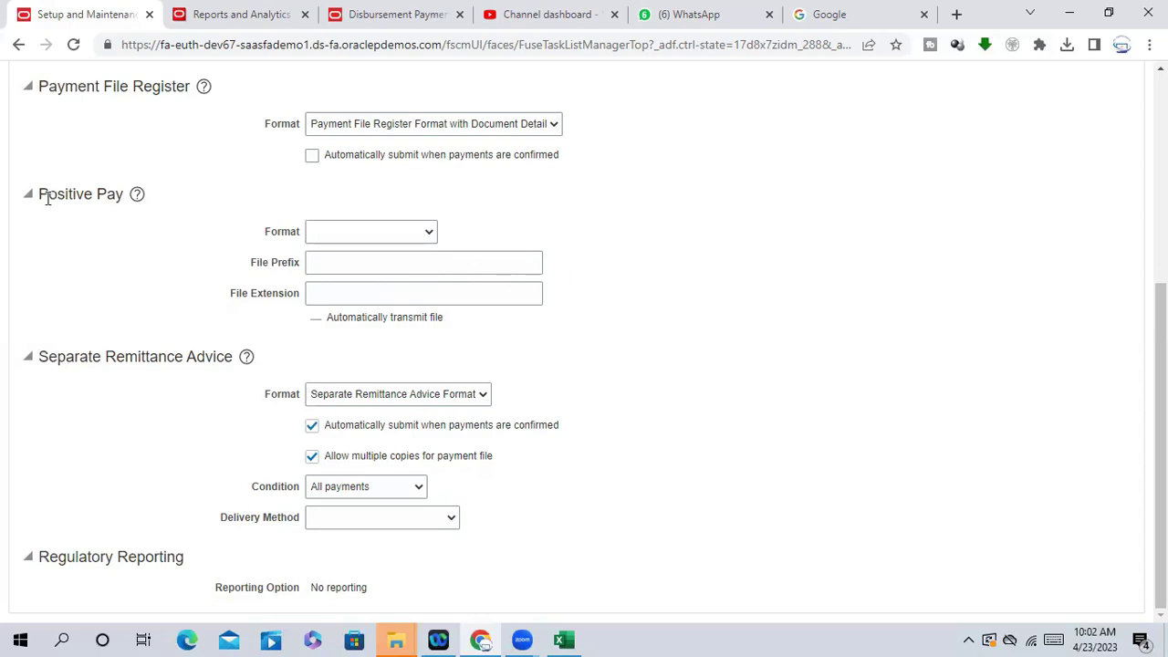
drag(39, 189, 137, 197)
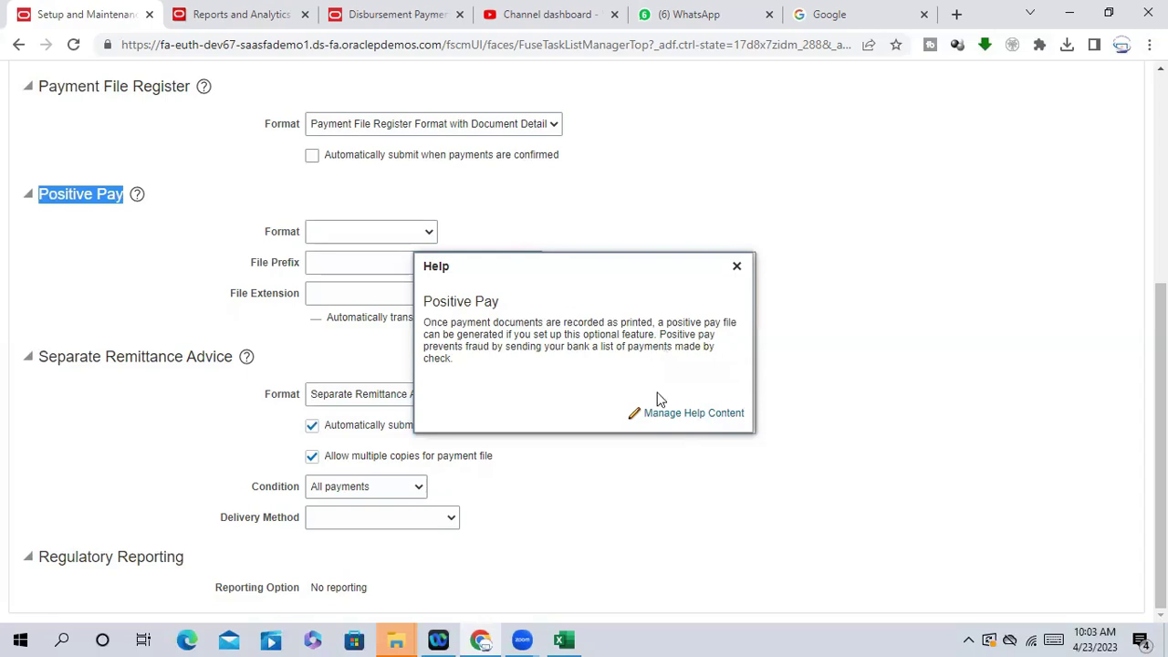
click(738, 265)
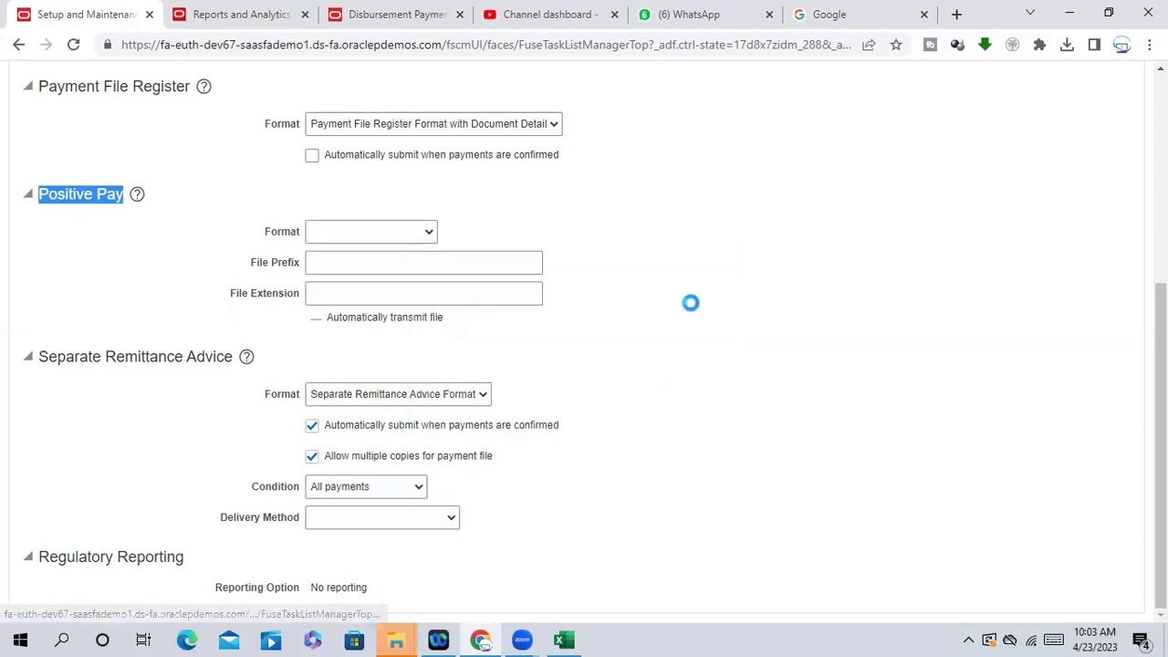
scroll(692, 308, up, 2)
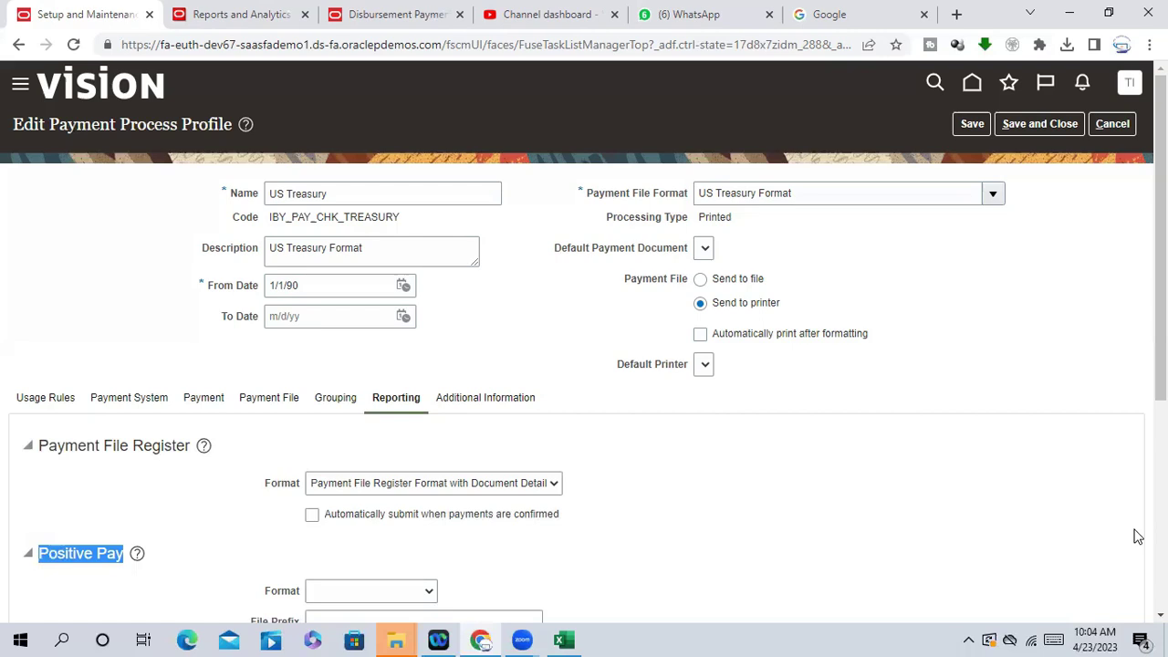
click(1114, 126)
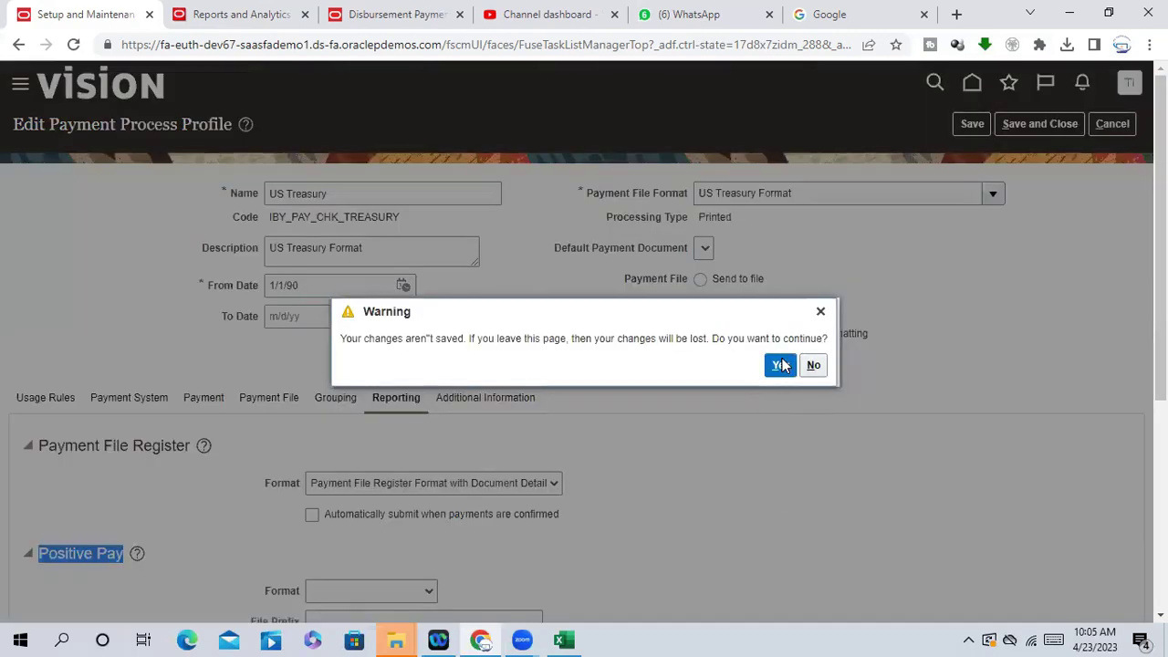
click(820, 312)
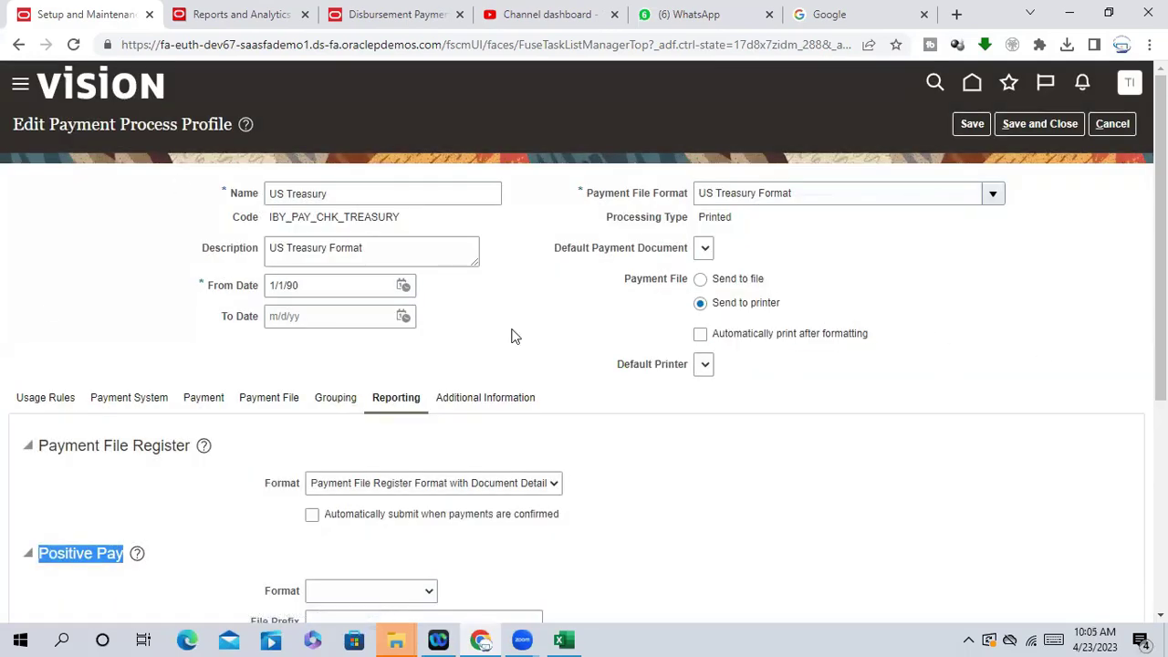